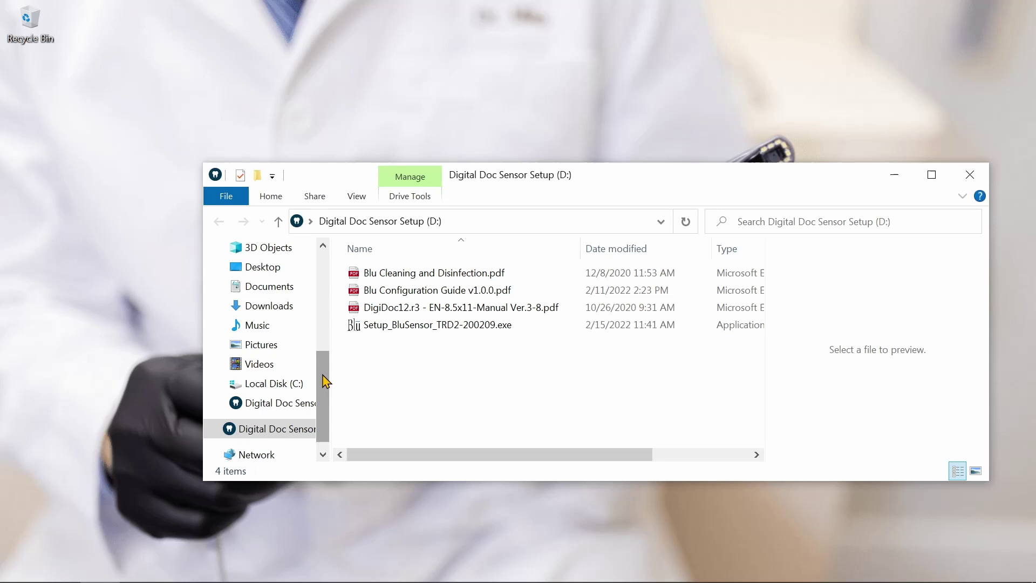
Select the Setup_BluSensor_TRD2-200209.exe installer on the Digital Doc Sensor Setup (D:) drive.
click(424, 326)
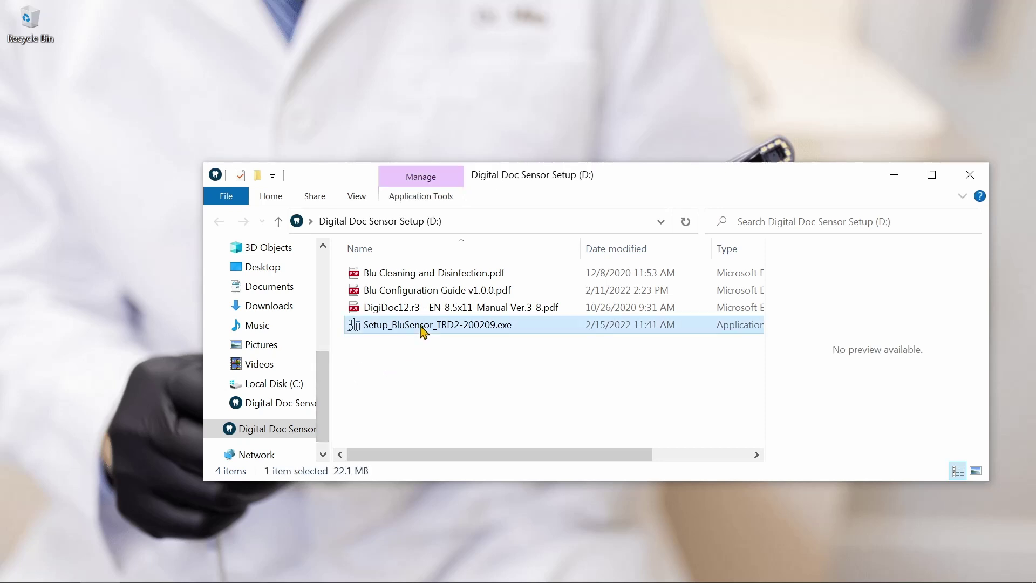
Run the Blu Sensor installer, accept the license agreement and install TwainCapture.
double_click(507, 325)
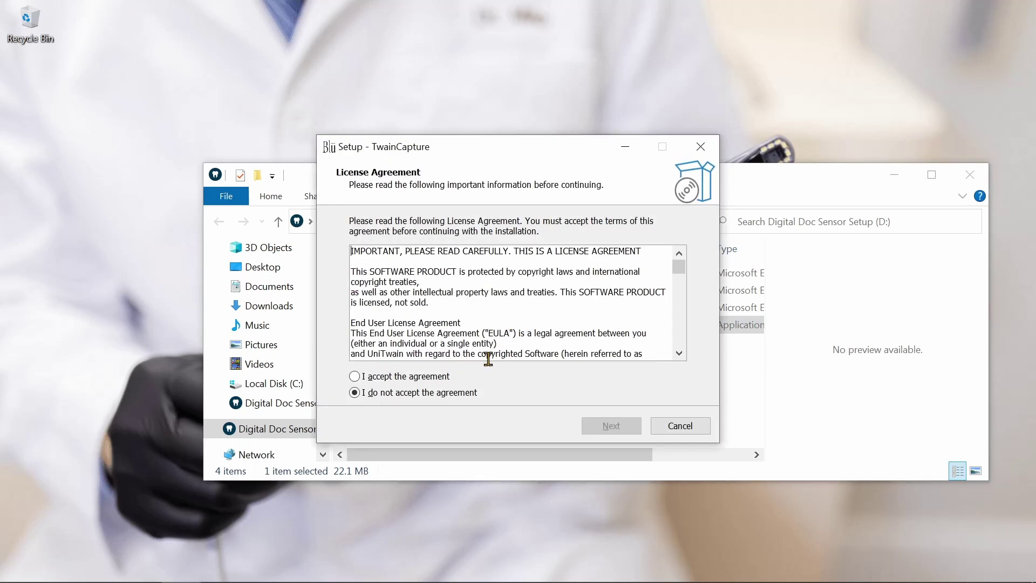
click(361, 377)
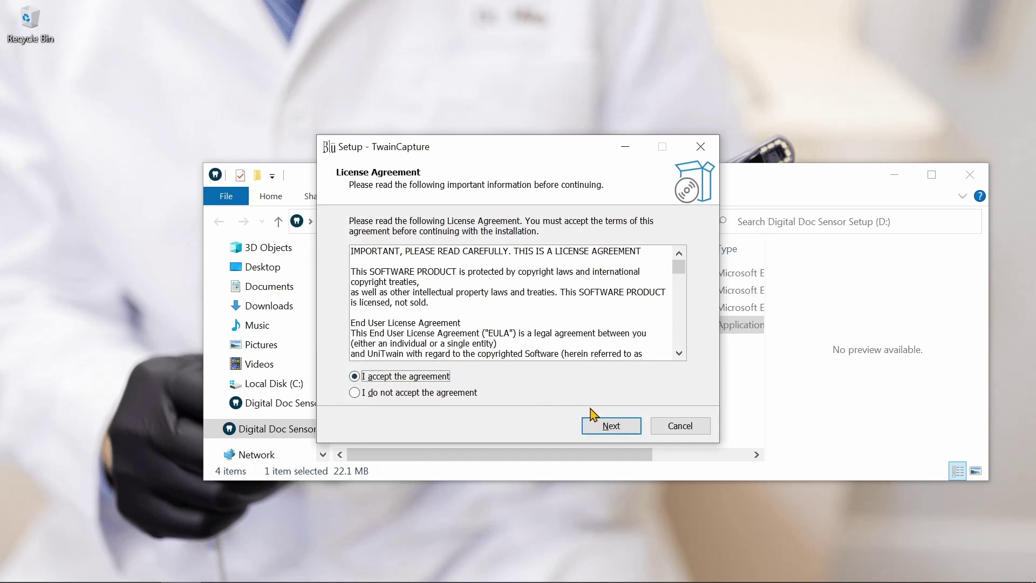
click(637, 431)
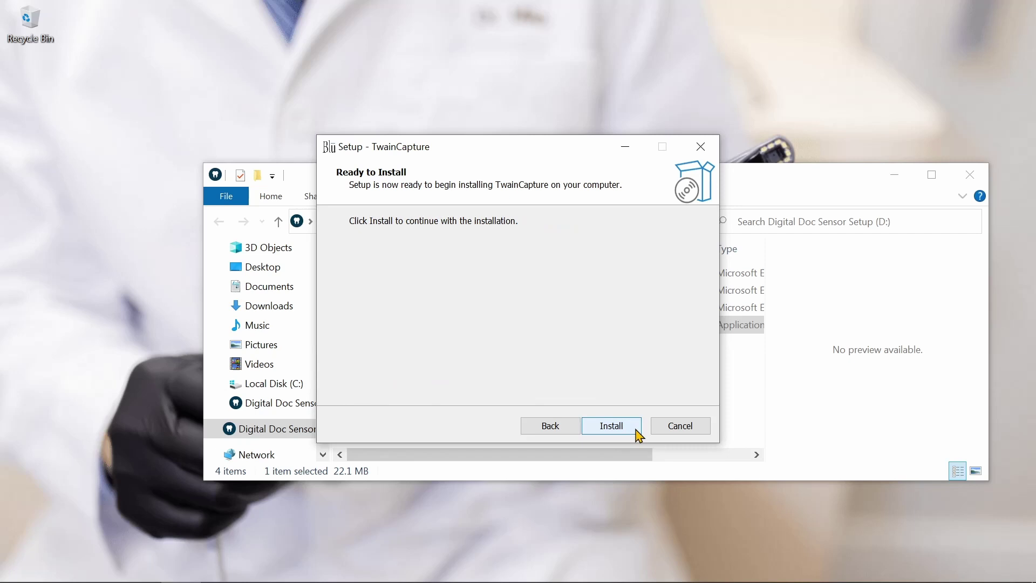
click(636, 430)
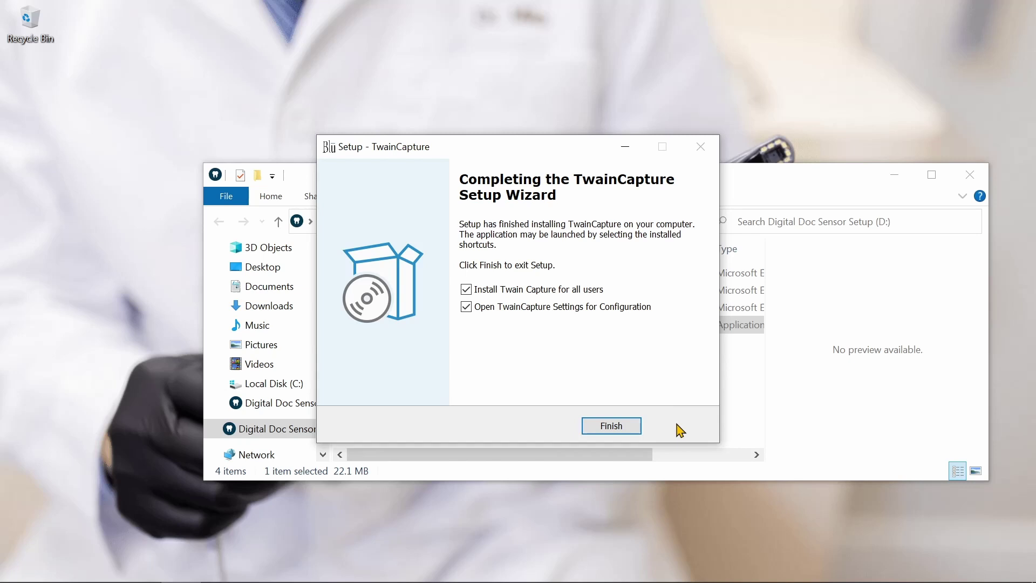
Finish the setup wizard and launch TwainCapture Settings from the Start menu's Digital Doc folder.
click(637, 426)
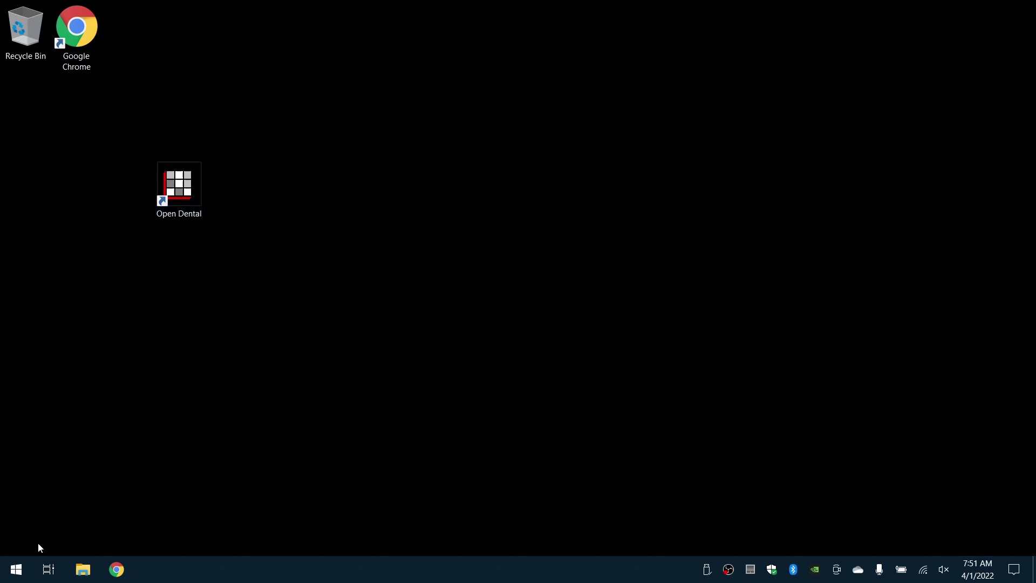
click(16, 569)
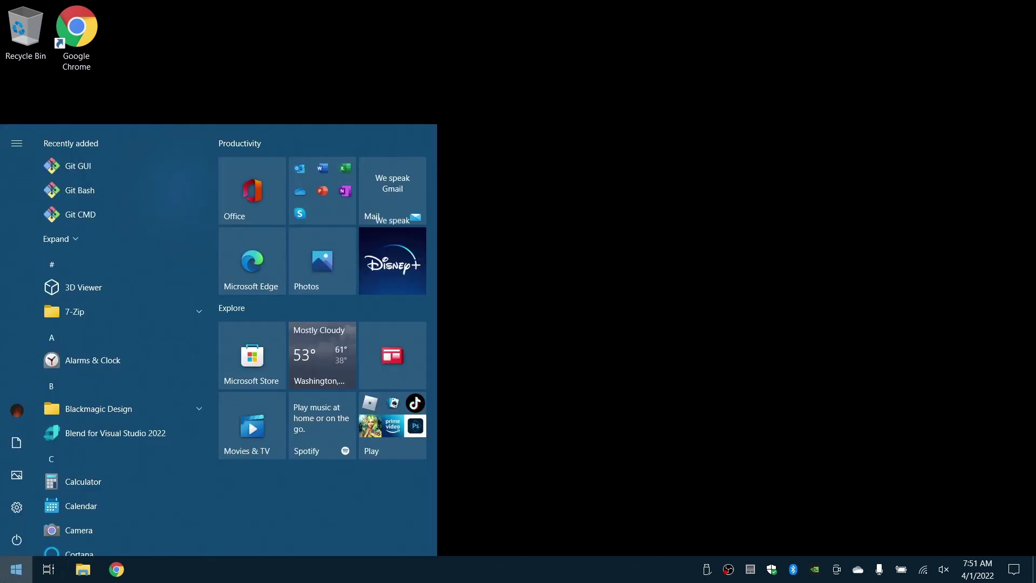
scroll(65, 420, down, 5)
click(105, 348)
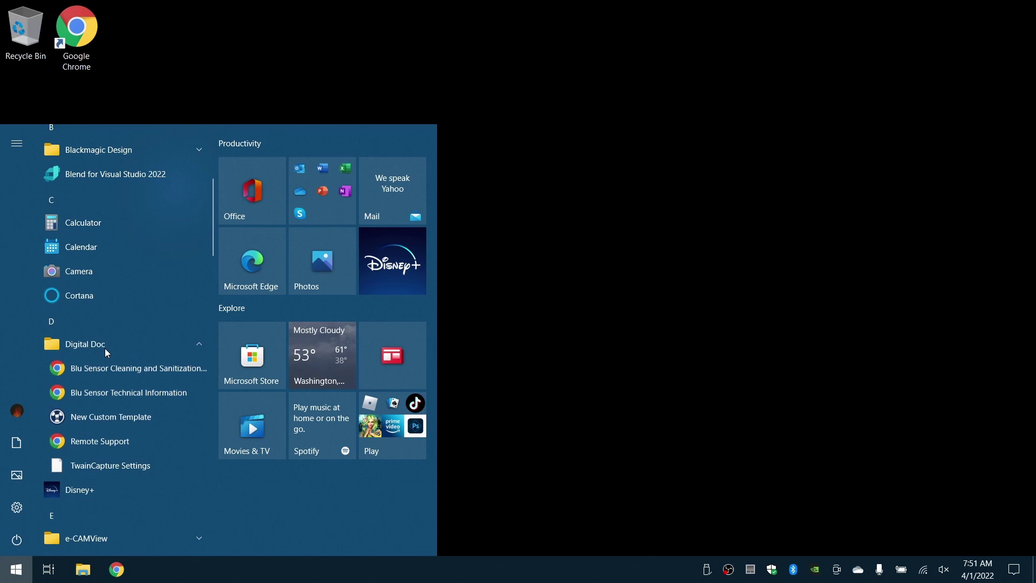
click(162, 471)
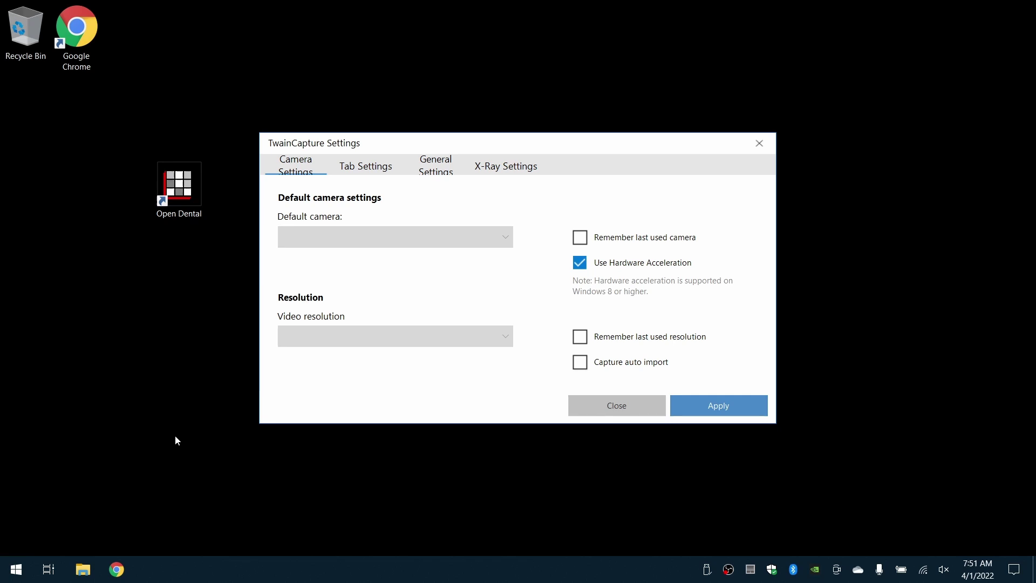
Set X-Ray Templates as default tab, disable 'Import with complete template image', and apply.
click(393, 168)
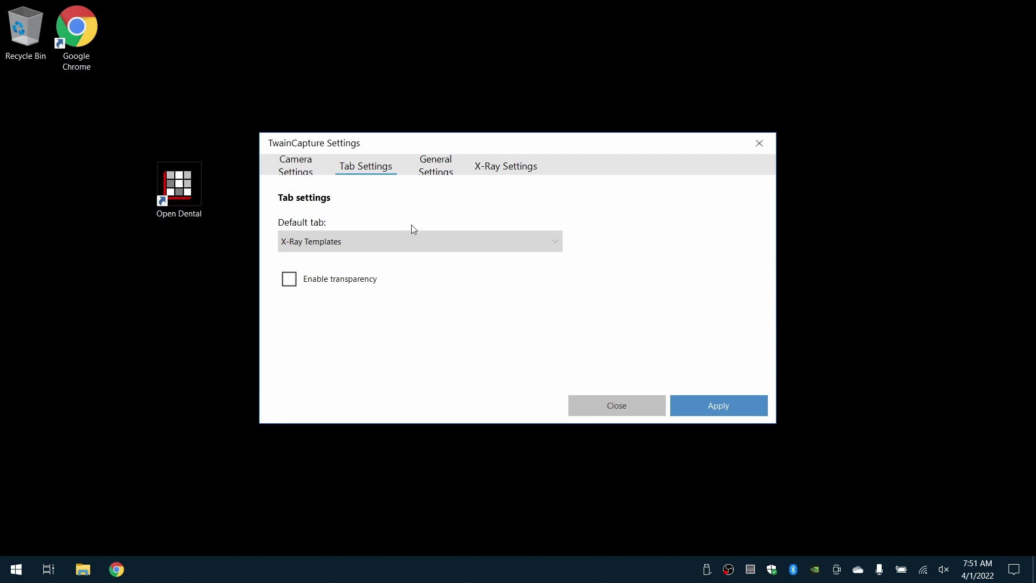
click(467, 244)
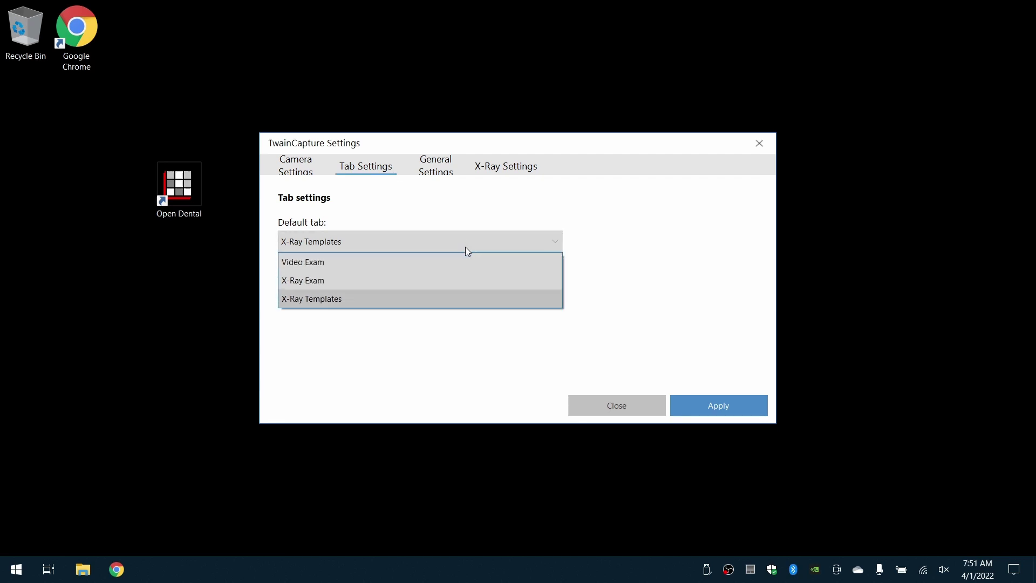
click(405, 302)
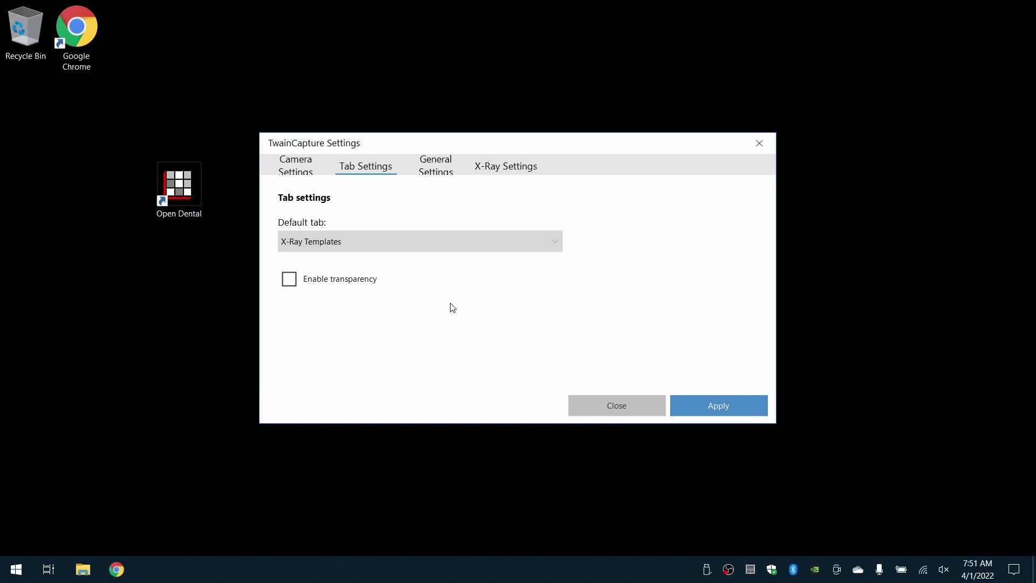
click(516, 169)
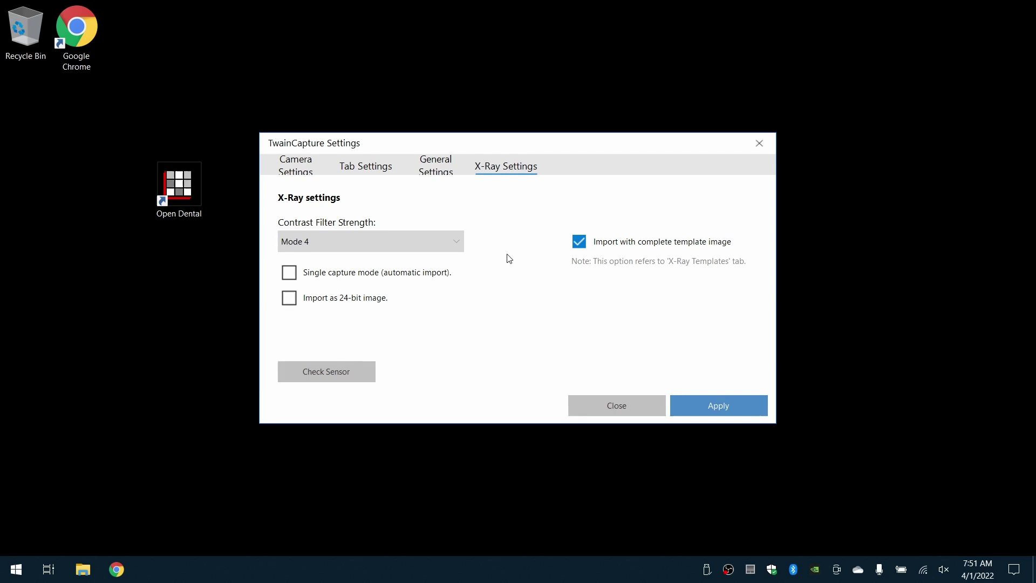
click(580, 245)
click(704, 405)
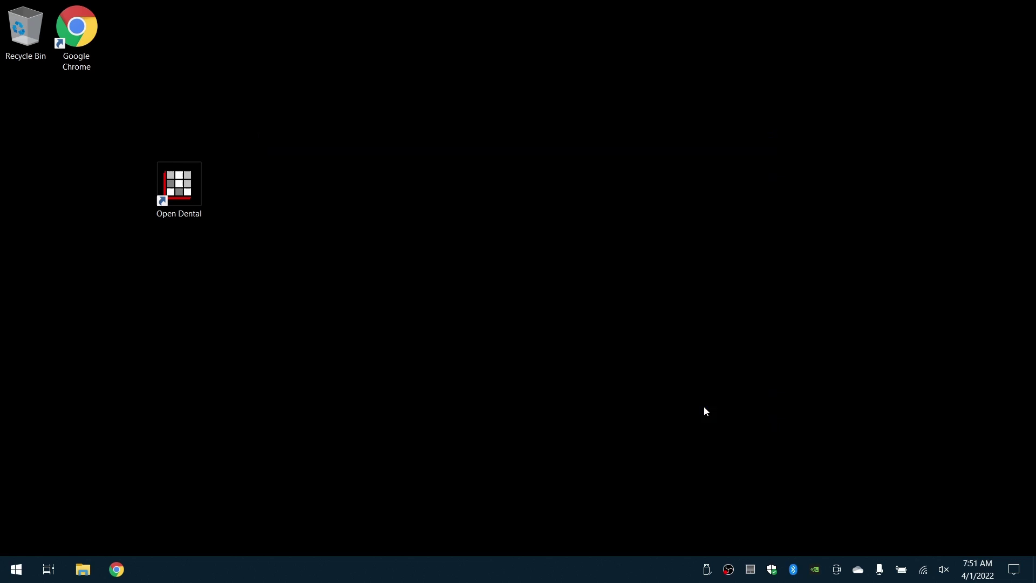
Start Open Dental's demo database and bring up the Setup > Imaging choices.
right_click(704, 406)
click(624, 377)
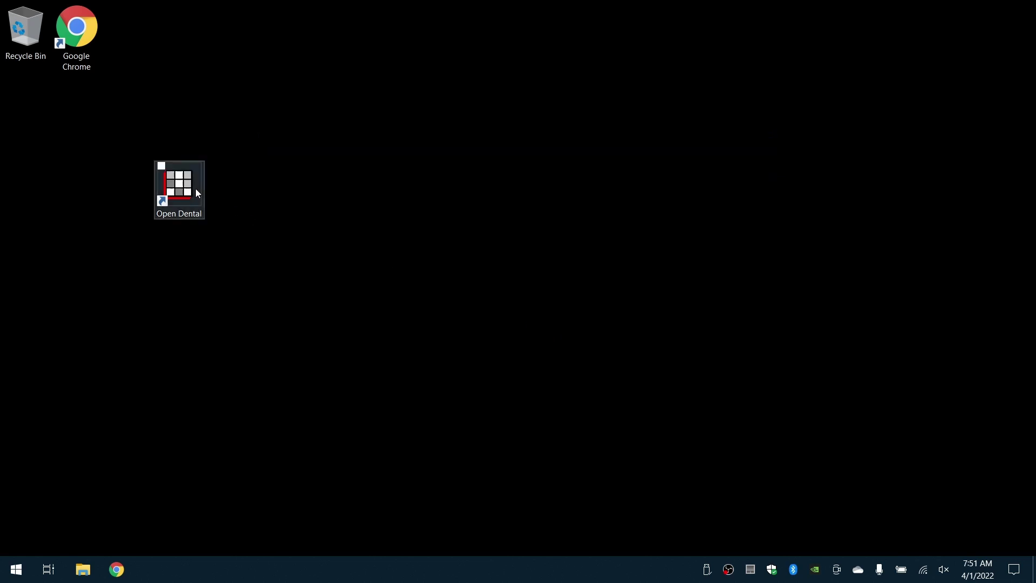
click(185, 177)
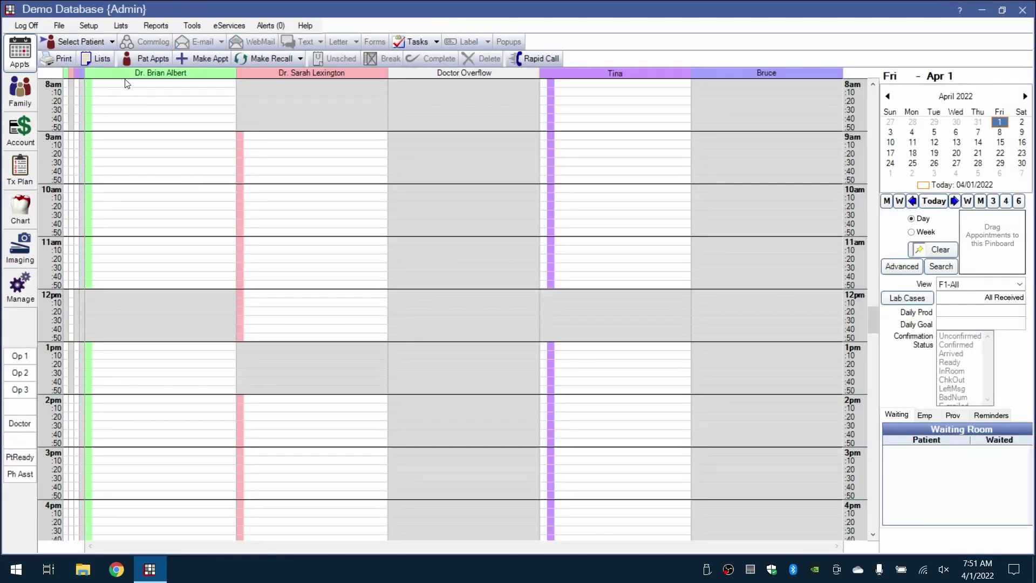
click(95, 27)
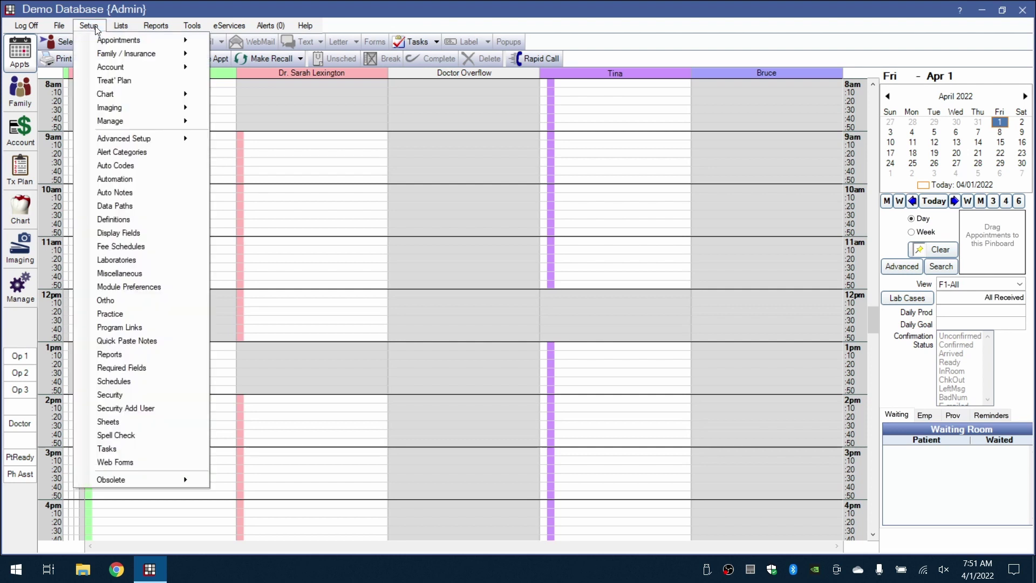
mouse_move(153, 108)
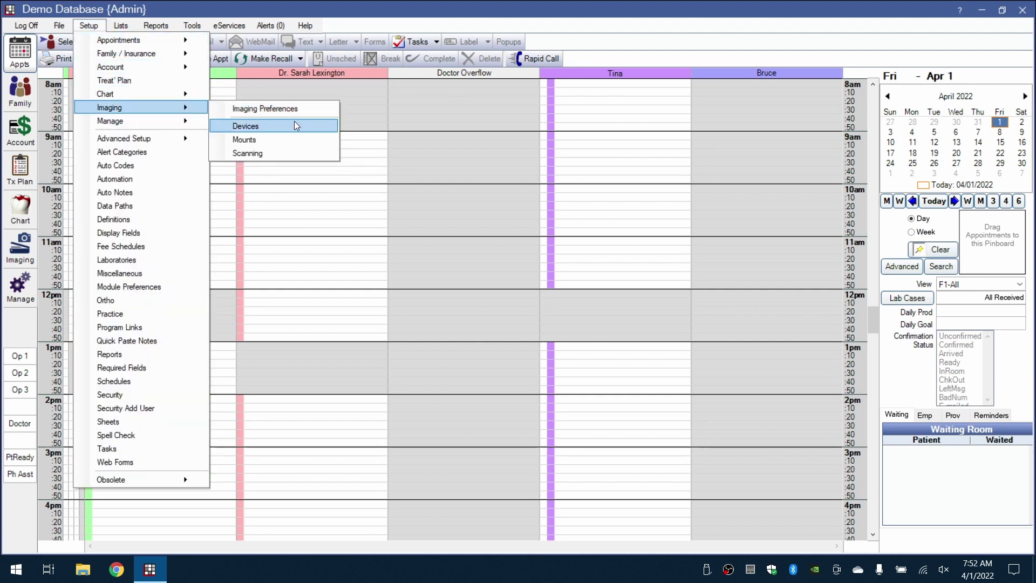
Add imaging device 'Blu Sensor': Twain Multi type, TwainCapture source, Show Twain UI checked.
click(302, 132)
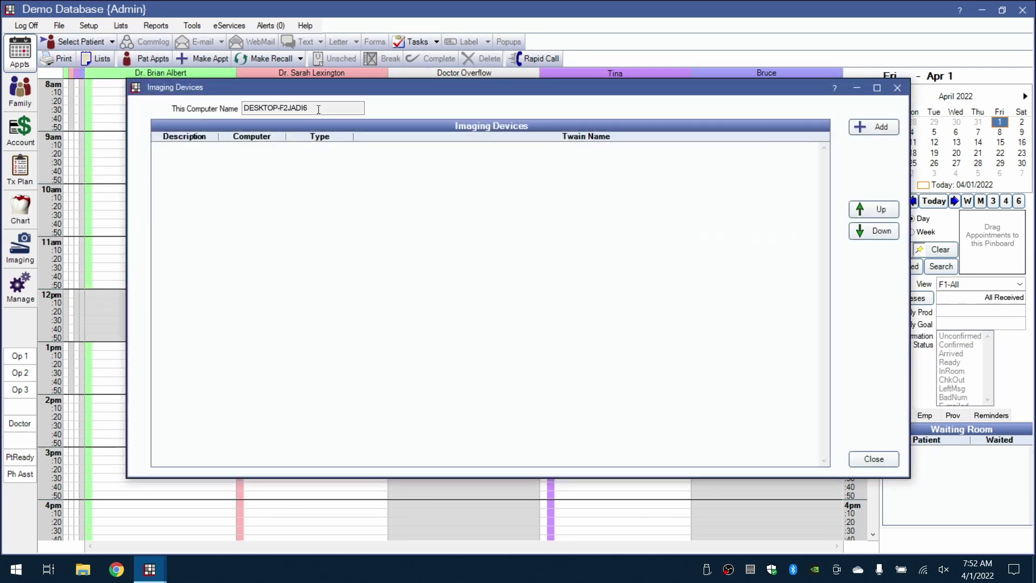
click(894, 132)
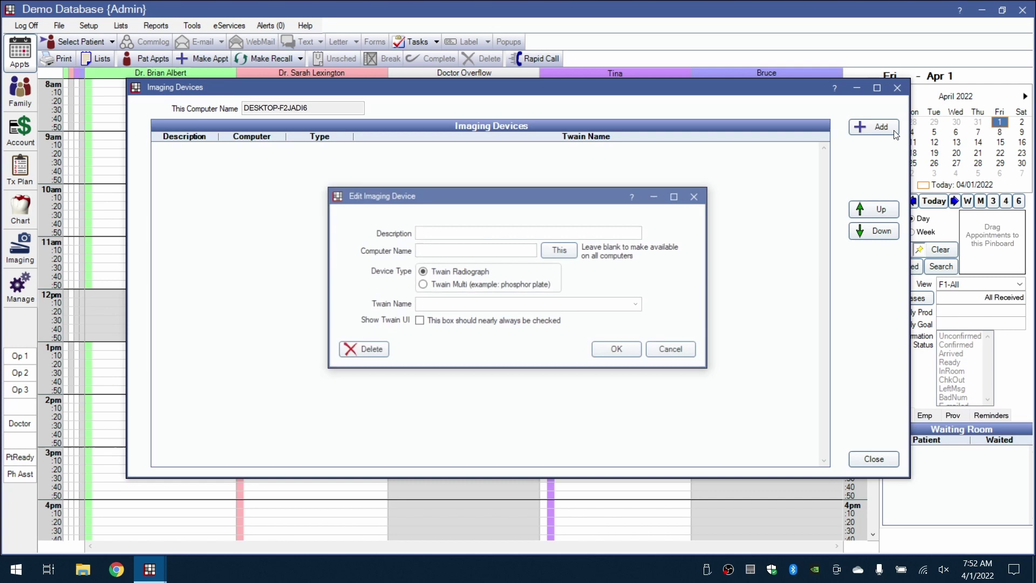
click(584, 232)
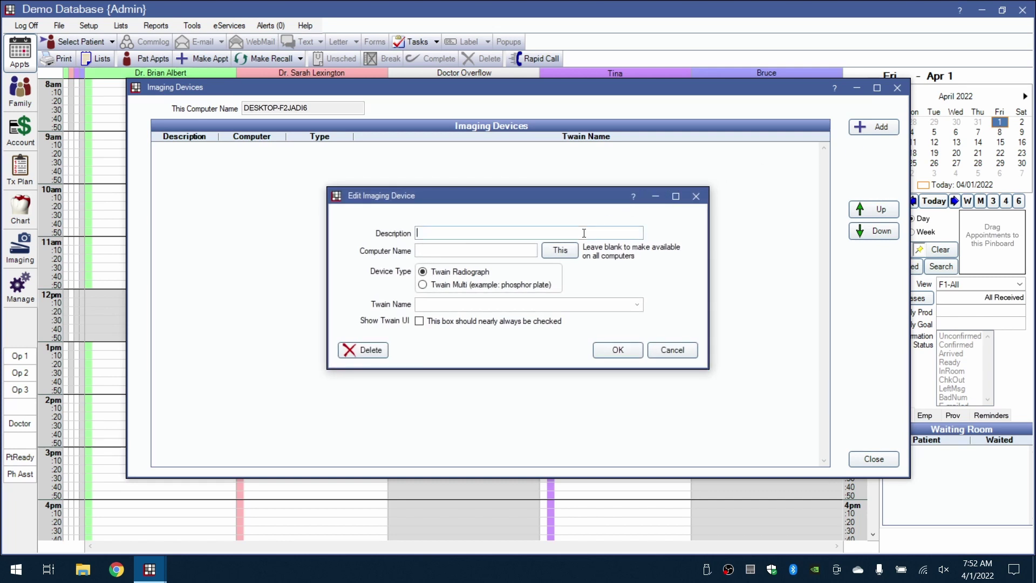
text(Blu Sensor)
click(422, 284)
click(637, 305)
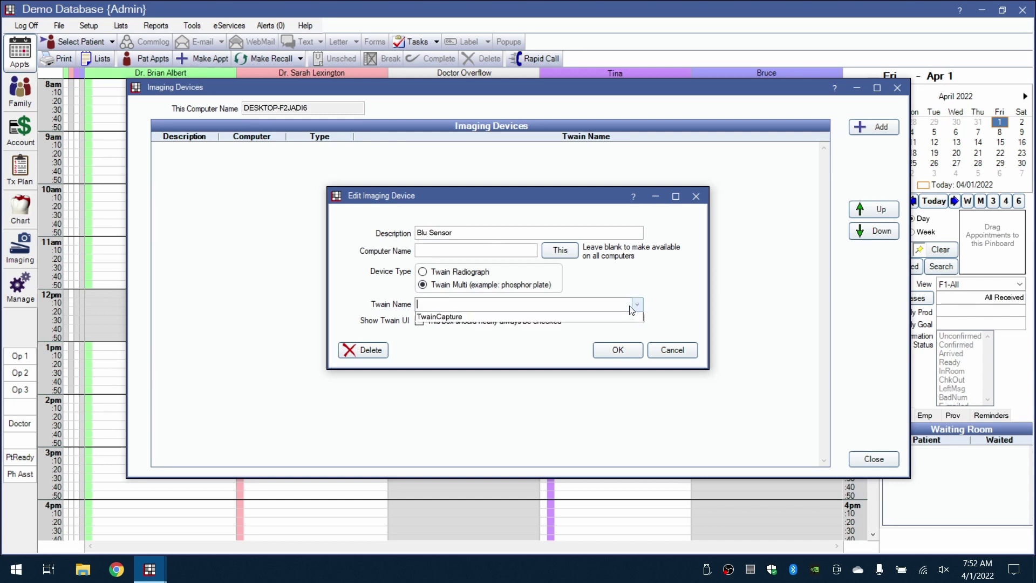
click(558, 318)
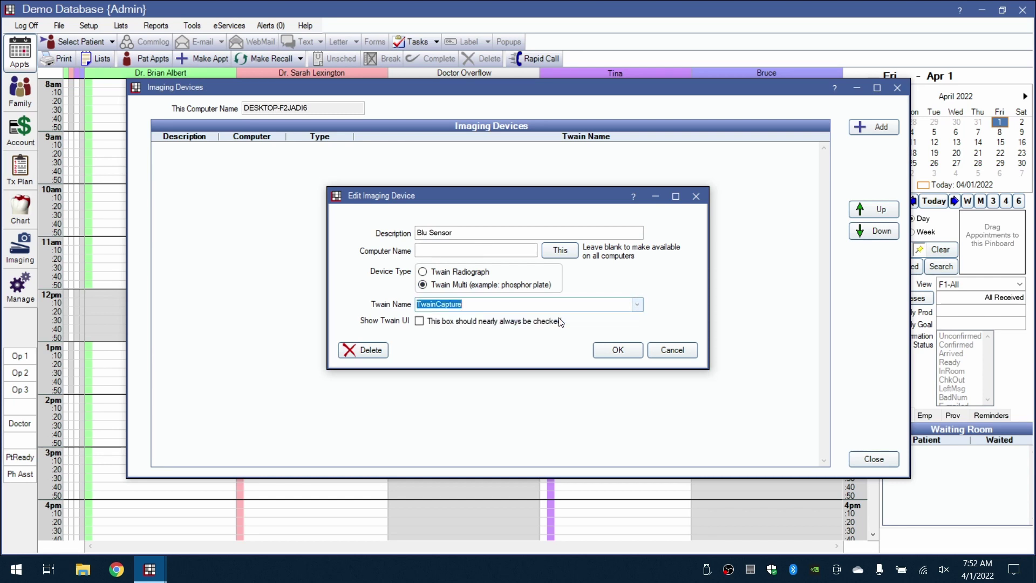
click(418, 322)
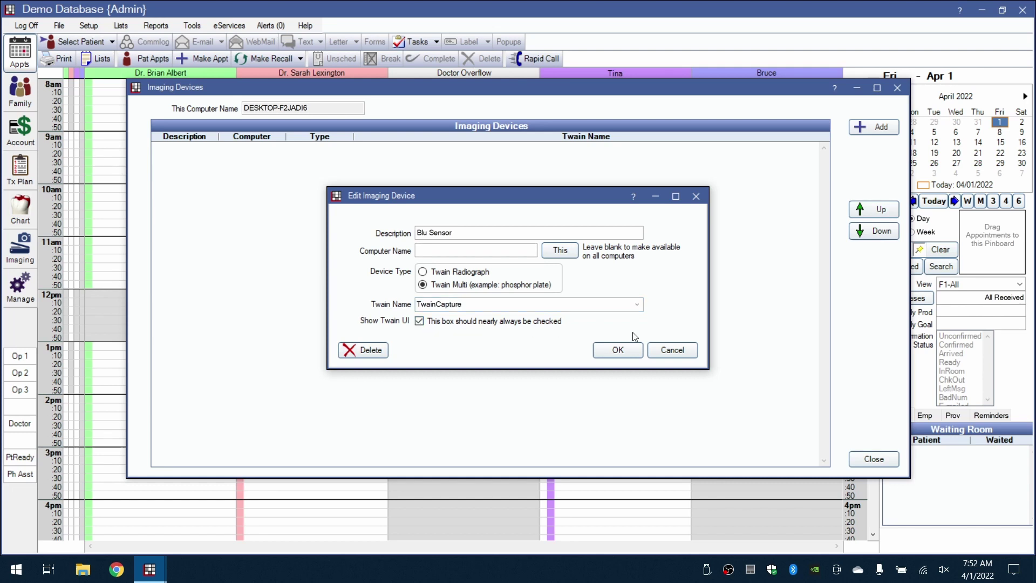
click(625, 348)
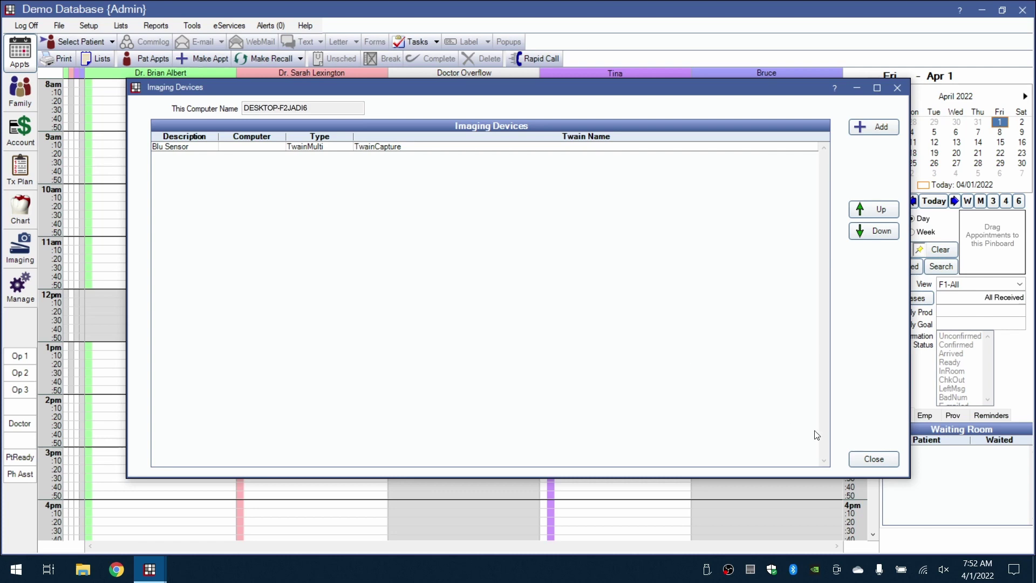
Close Imaging Devices and bring up Mount Definitions from Setup > Imaging.
click(862, 460)
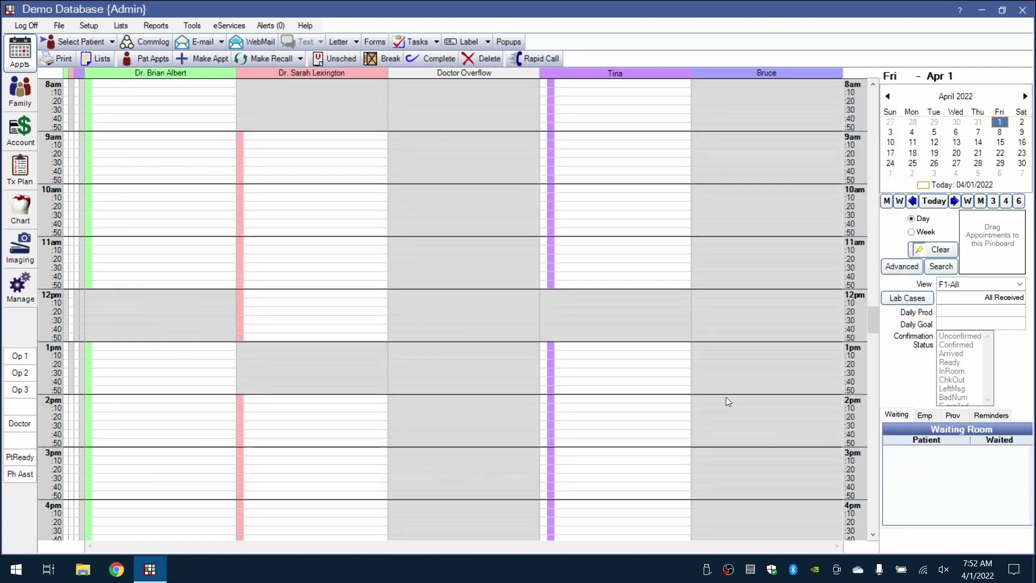
click(88, 28)
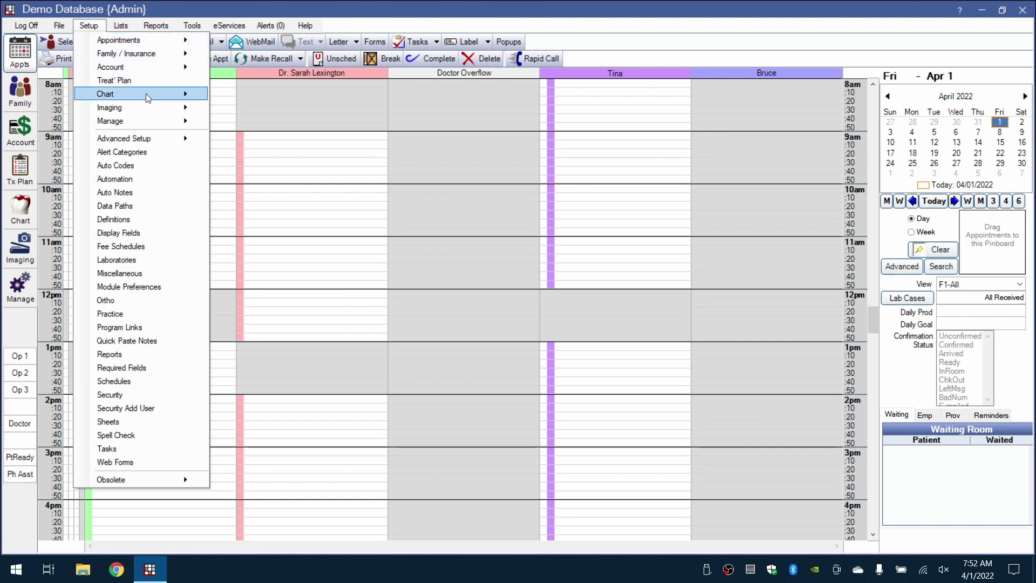
mouse_move(192, 109)
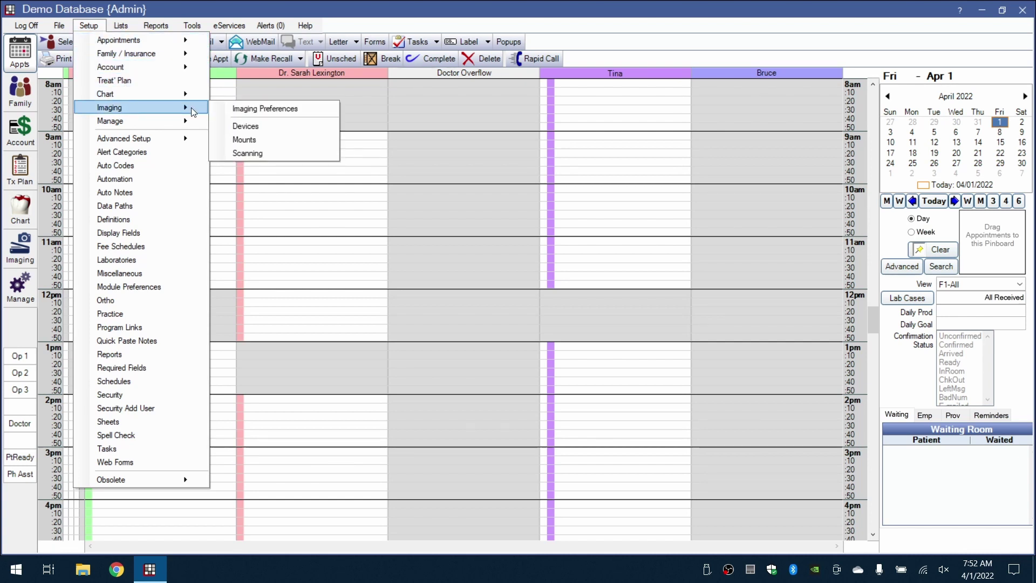
click(286, 139)
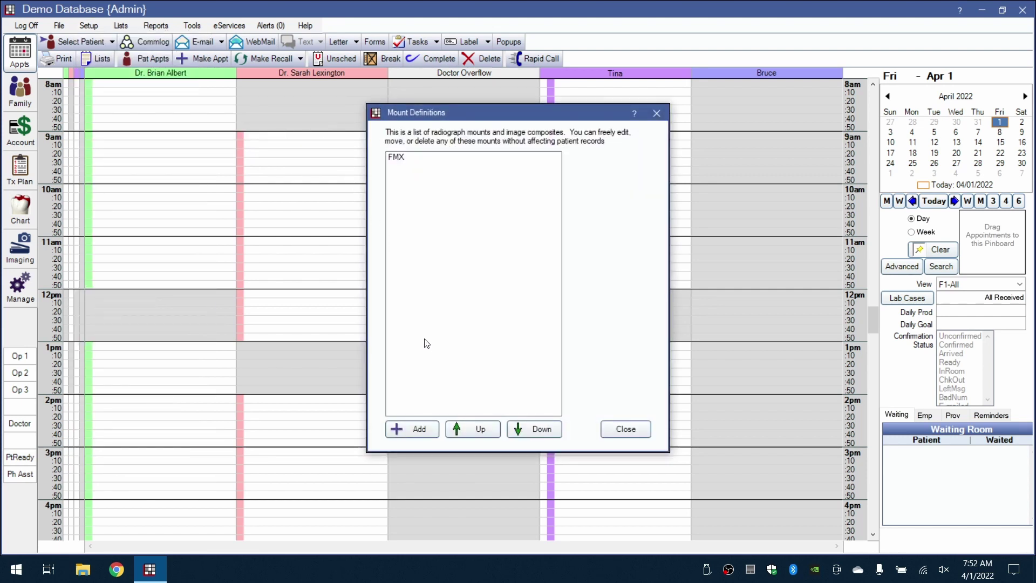
Add a mount definition generated from the 4BW horiz type with four 1700 × 1300 items.
click(422, 435)
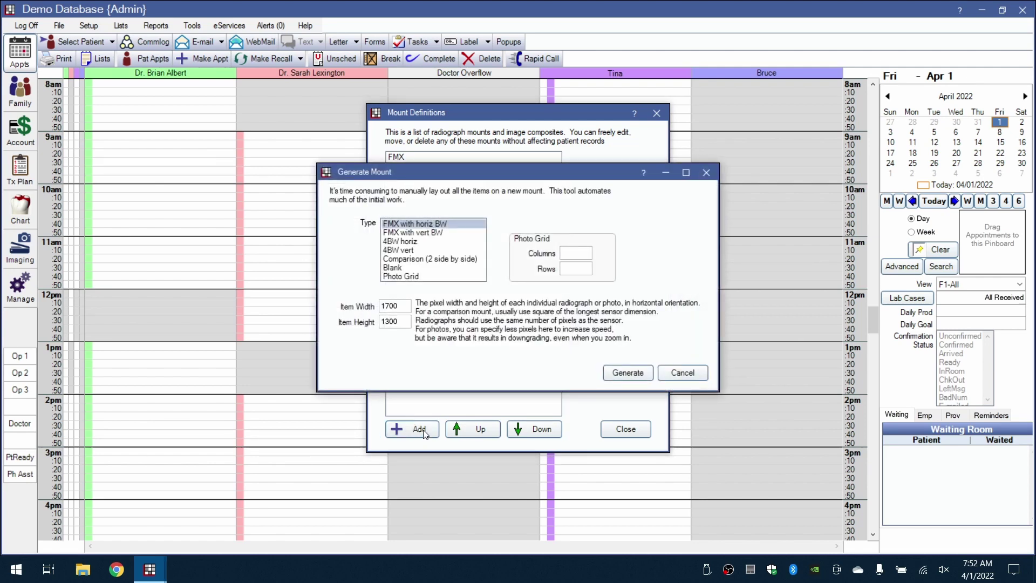
click(420, 242)
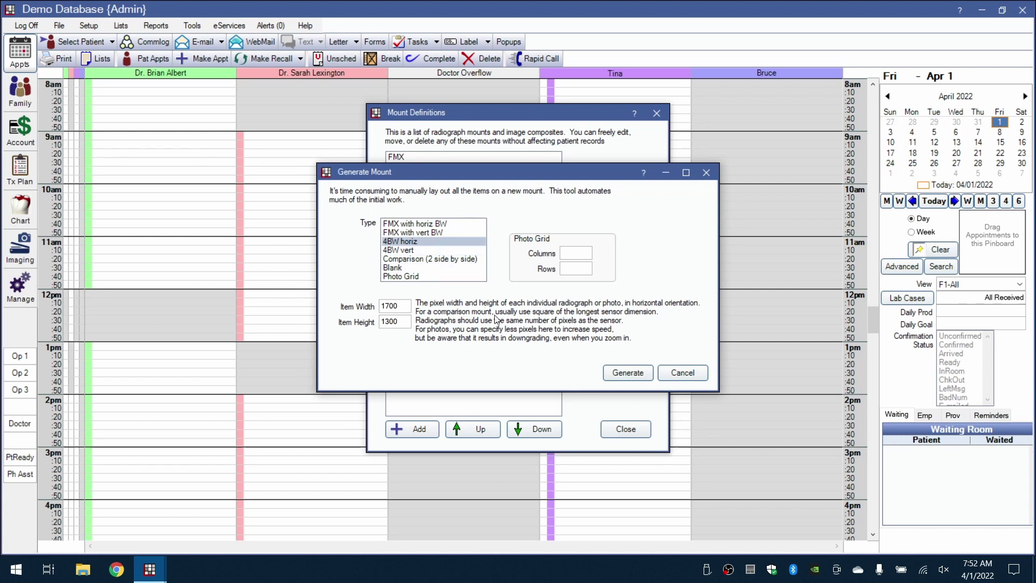
click(629, 375)
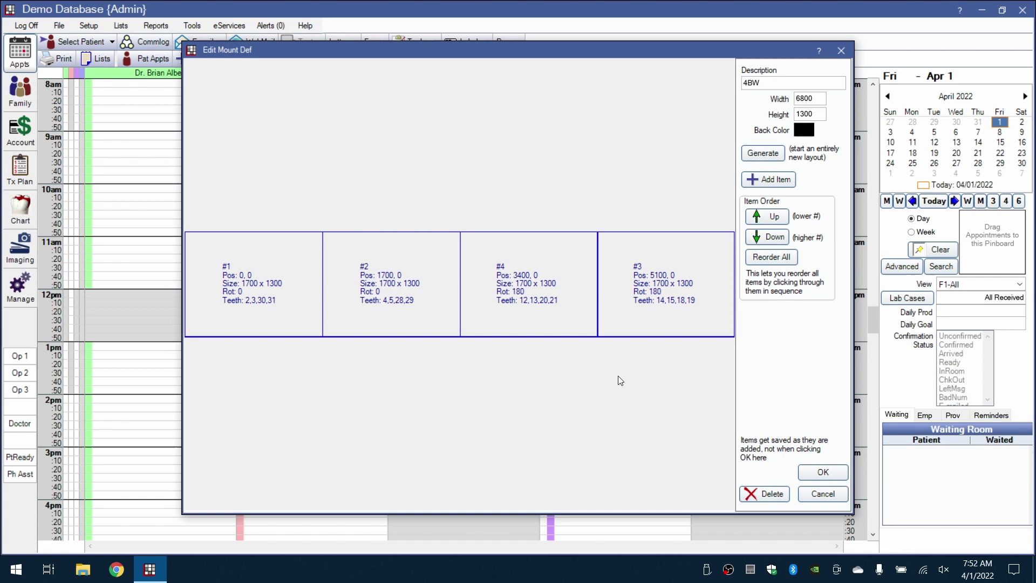
Change rotation of mount items #4 and #3 from 180 to 0 degrees and save the 4BW mount.
double_click(501, 322)
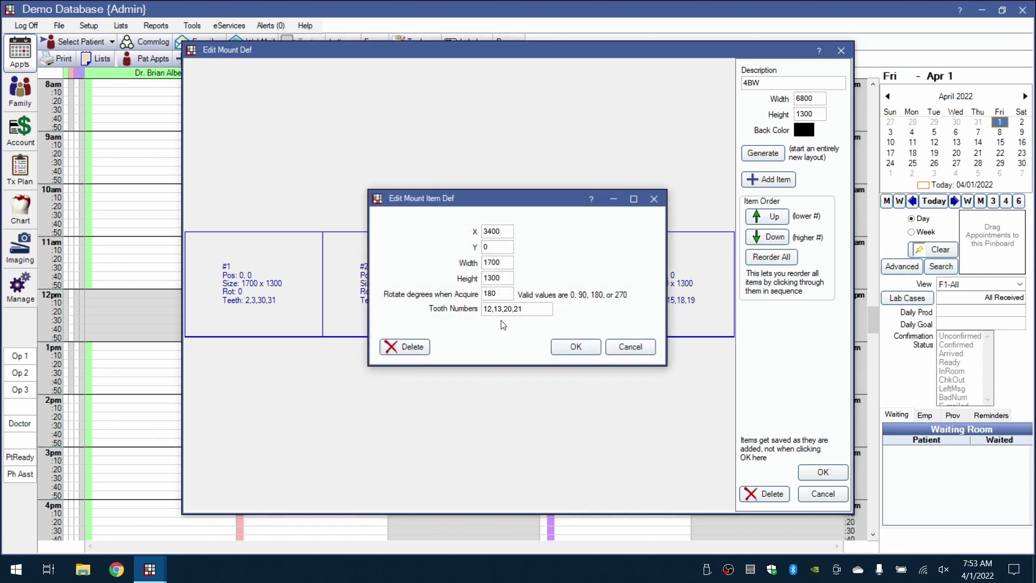
drag(507, 294, 480, 300)
text(0)
click(584, 351)
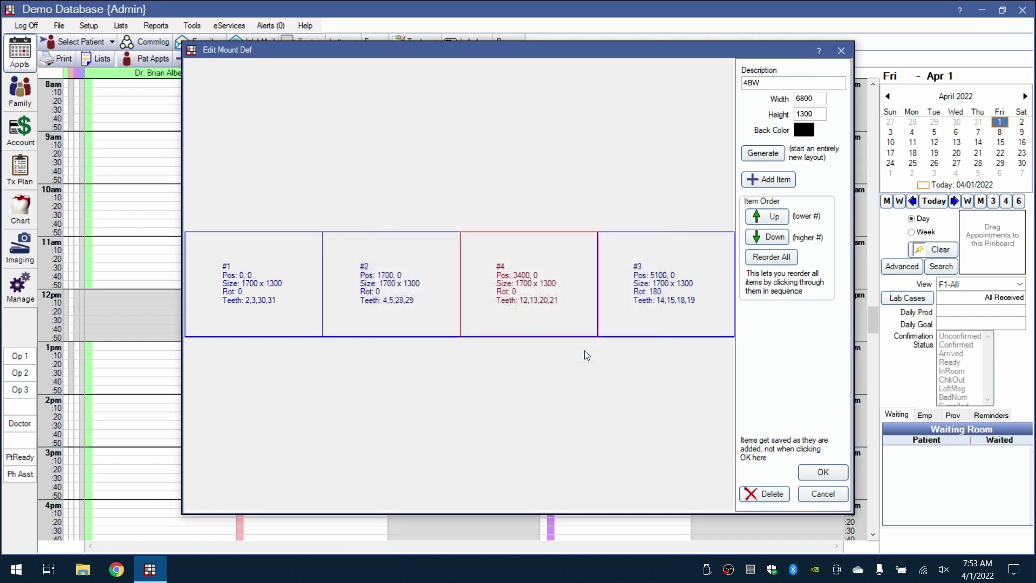
double_click(653, 318)
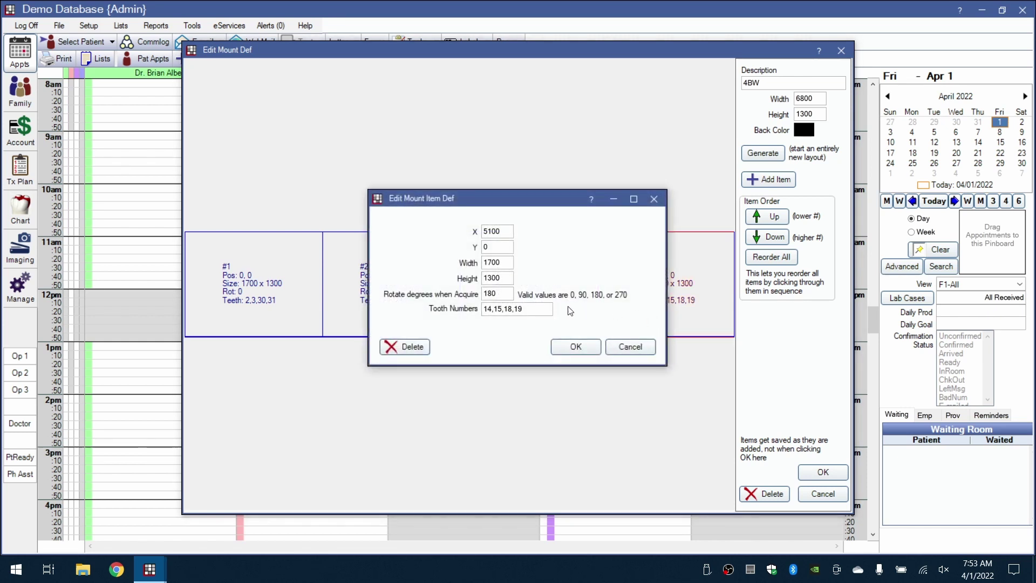
drag(499, 293, 476, 292)
text(0)
click(584, 348)
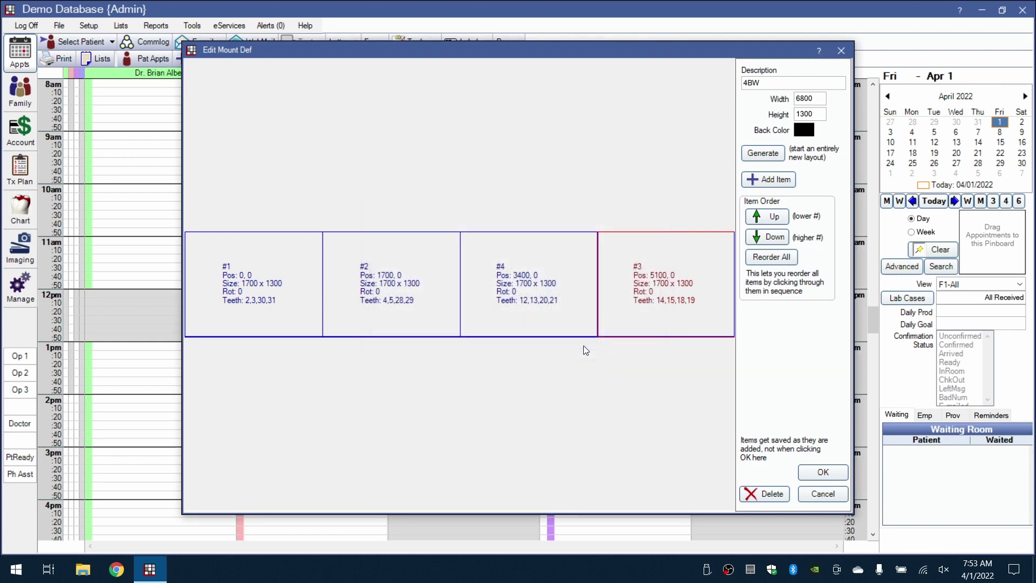
click(839, 475)
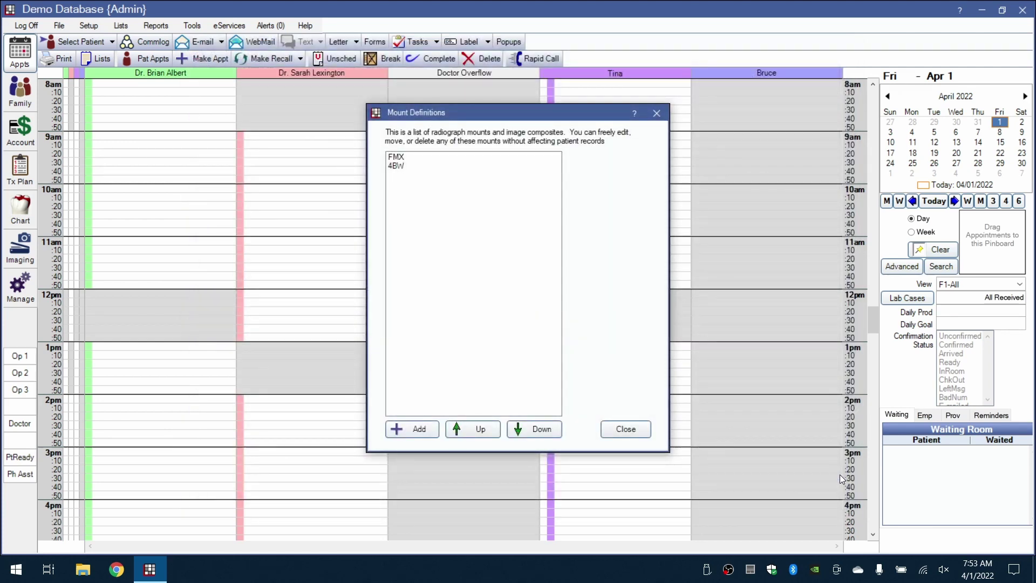
Close Mount Definitions and load the 18-year-old demo patient as current patient.
click(646, 432)
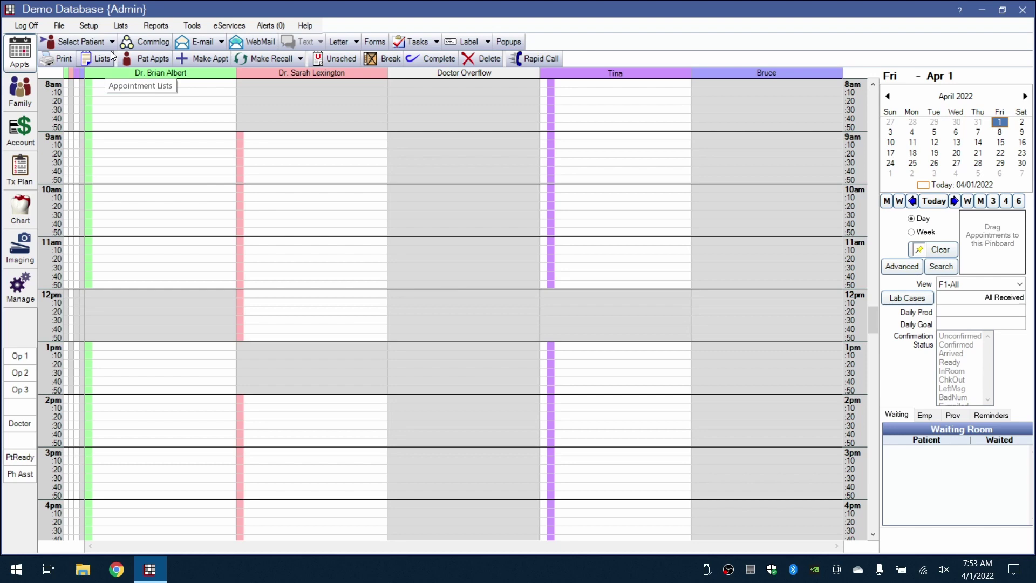
click(98, 45)
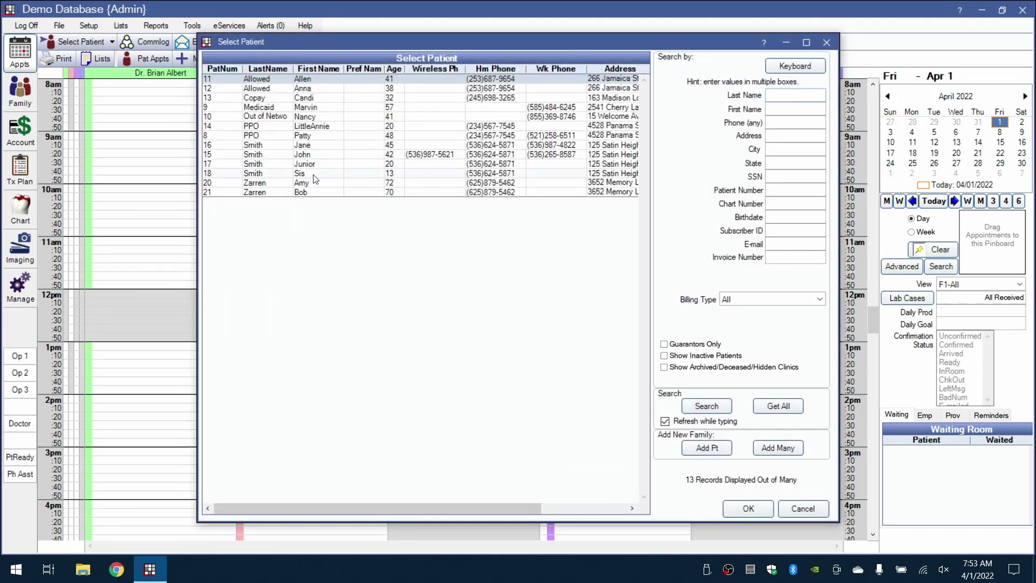
double_click(313, 175)
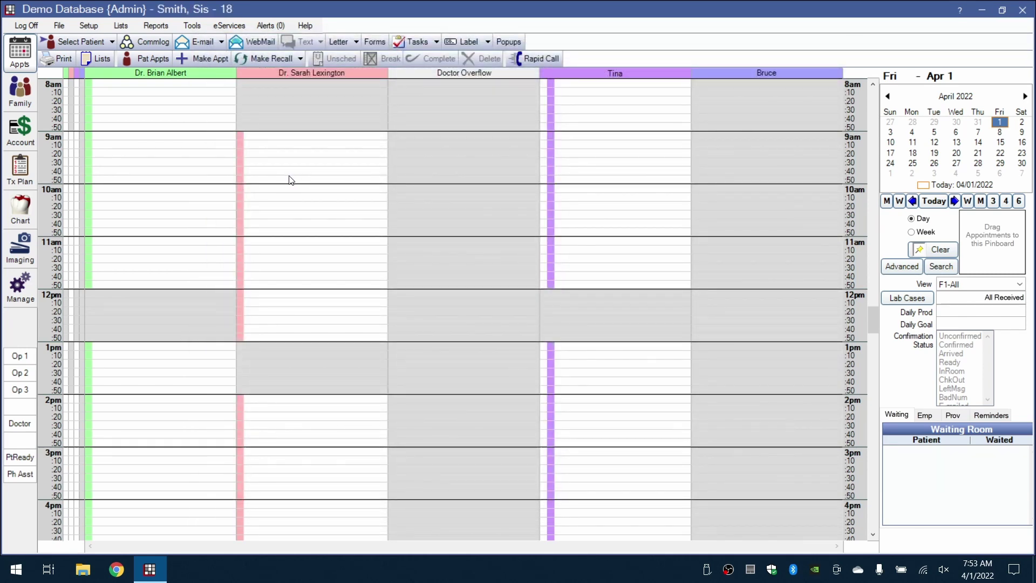
Add a new 4BW mount to the patient's BWs folder in Imaging and select slot 1.
click(27, 257)
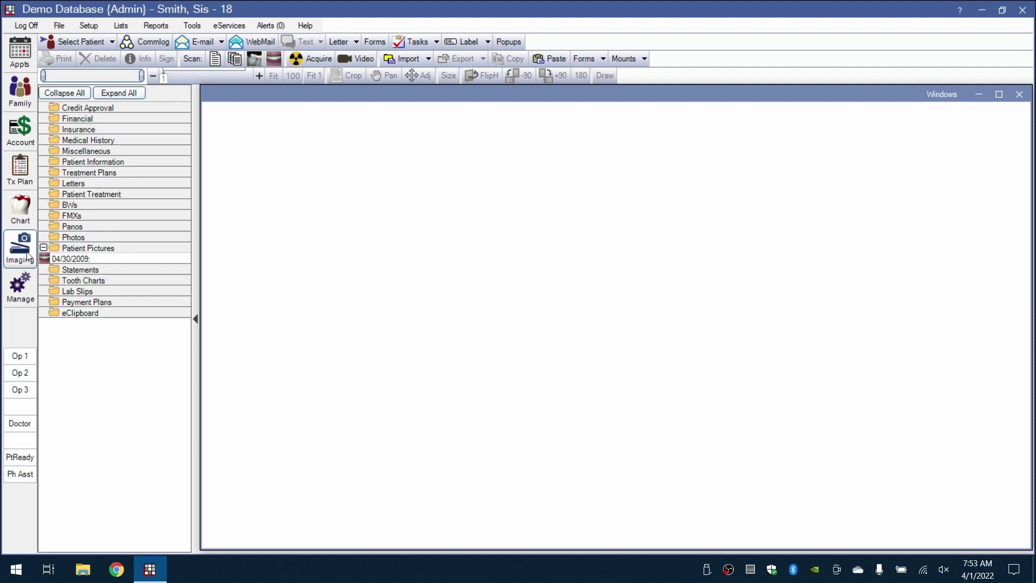
click(90, 207)
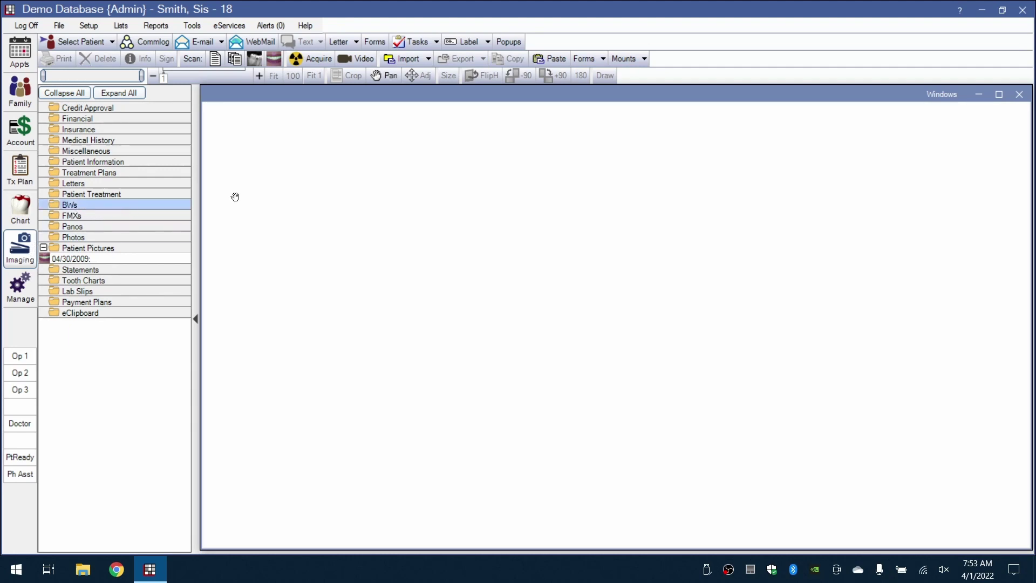
click(643, 60)
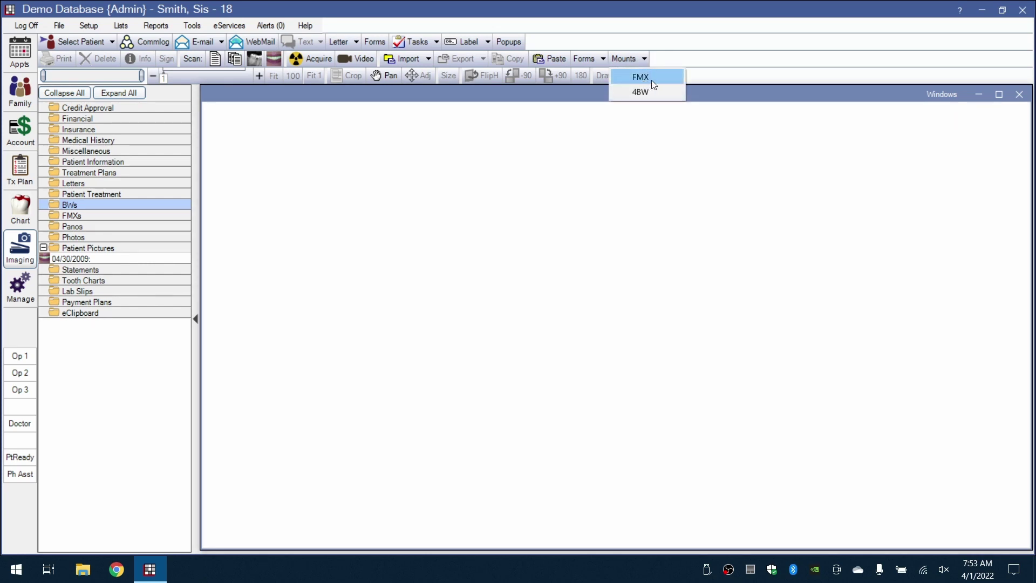
click(659, 93)
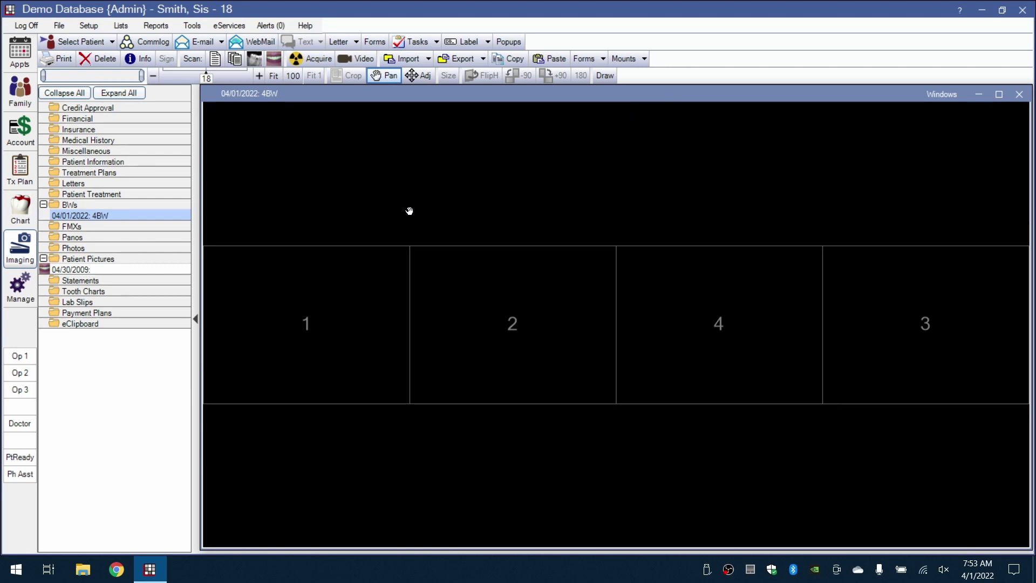
click(343, 283)
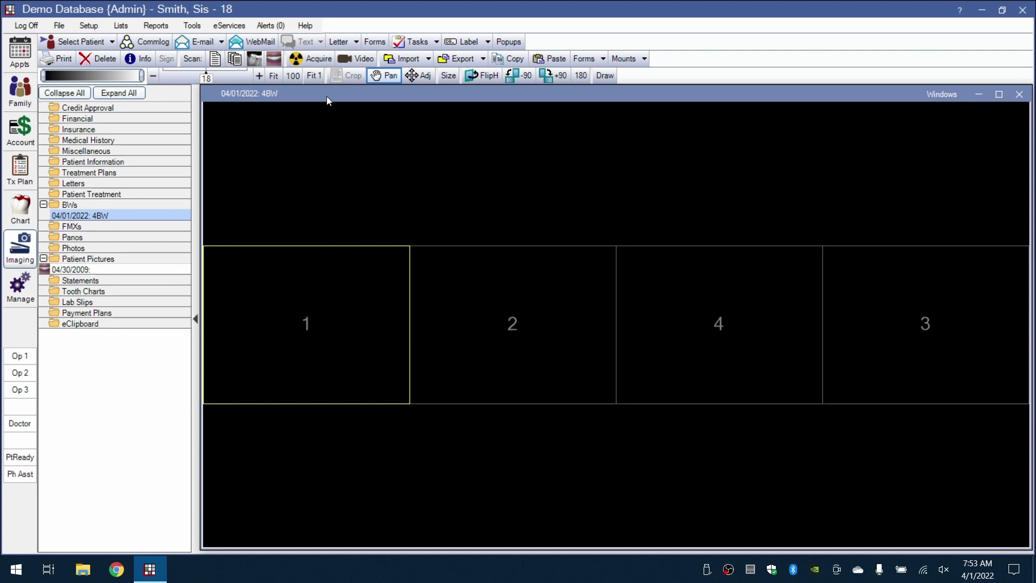
Acquire from the Blu Sensor device to launch TwainCapture.
click(320, 60)
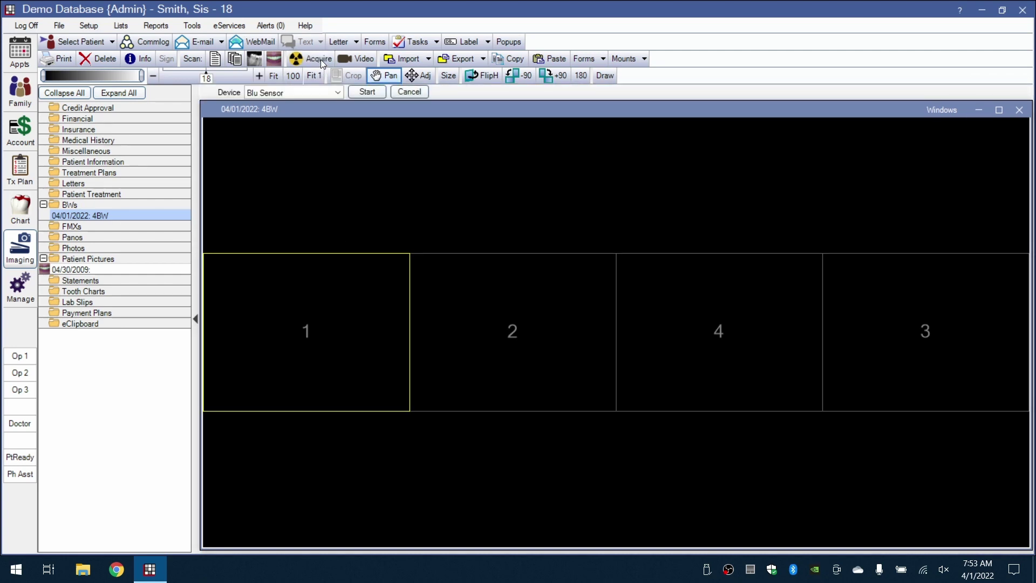
click(368, 92)
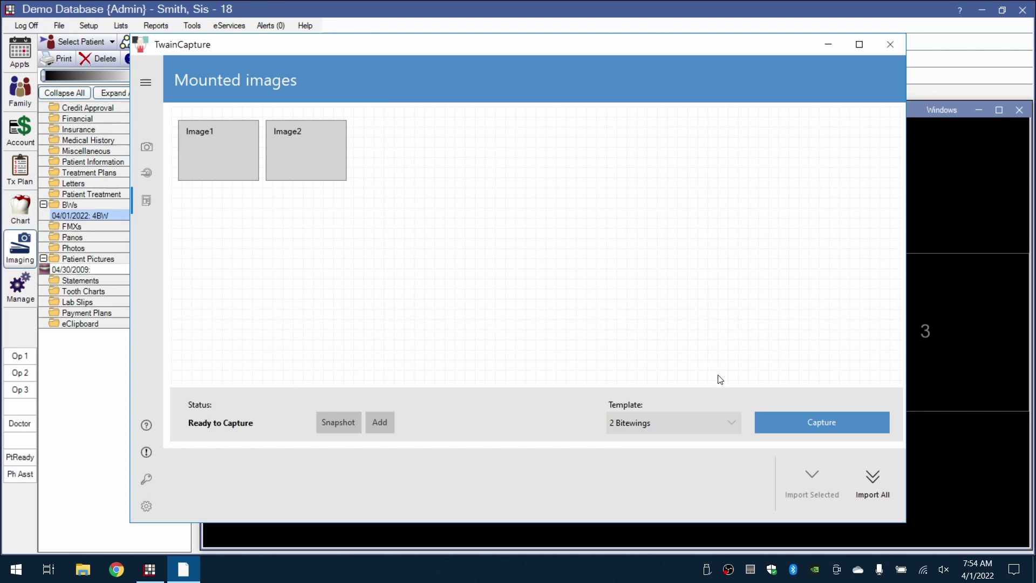
Choose the 4 Bitewings capture template.
click(730, 429)
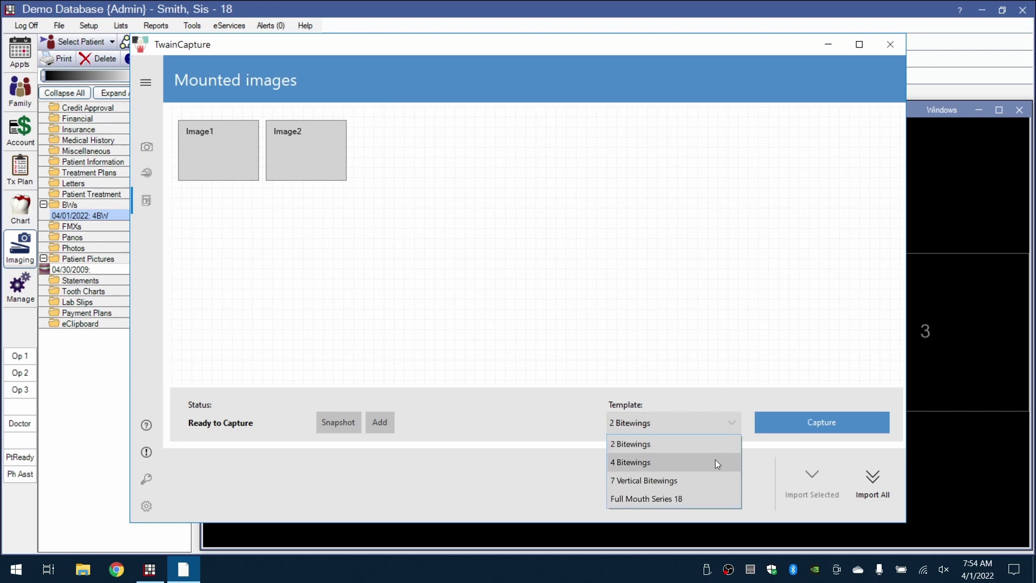
click(717, 463)
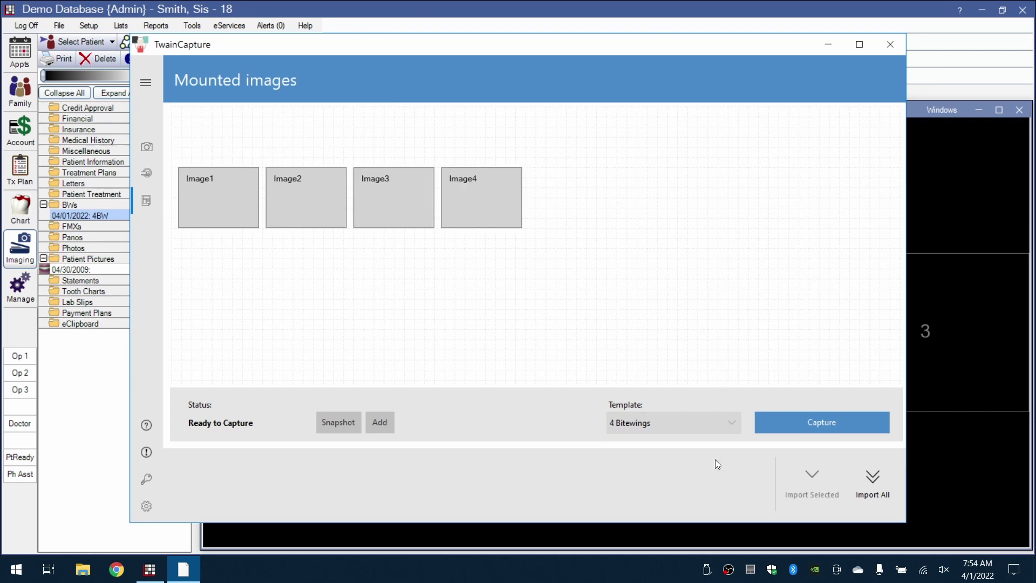
Start capture and expose the four bitewing X-rays, Image1 through Image4.
click(854, 425)
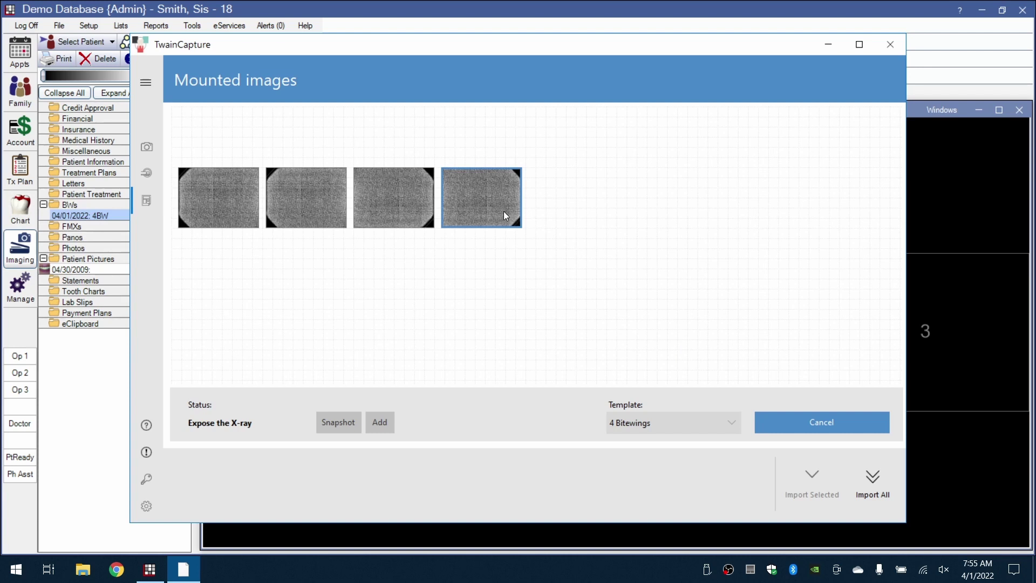
Import all four captured bitewings into the 04/01/2022 4BW mount.
click(892, 487)
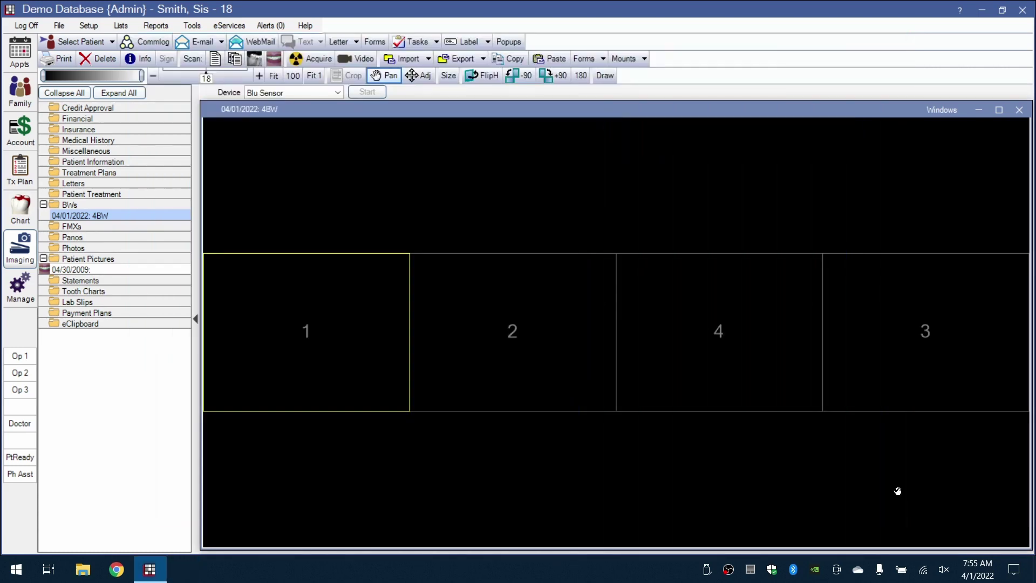